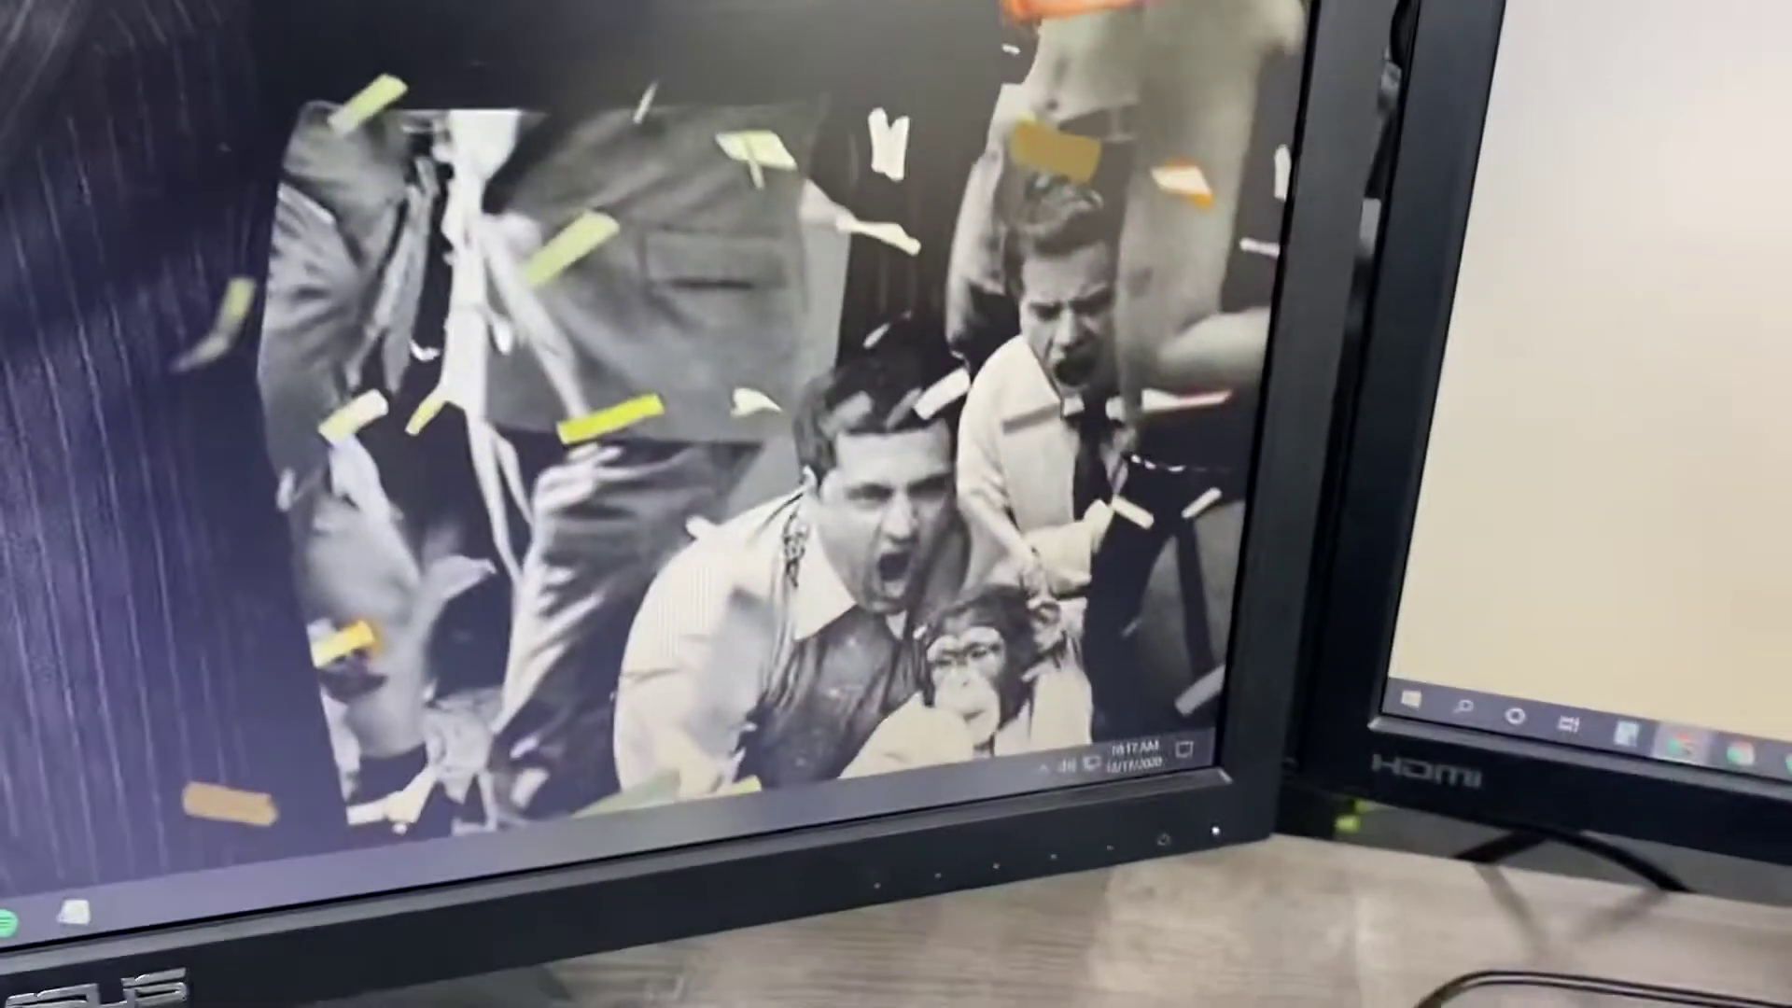
Step: Open Display settings from the desktop context menu to view the three-display arrangement
{"action": "right_click", "coordinate": [784, 260]}
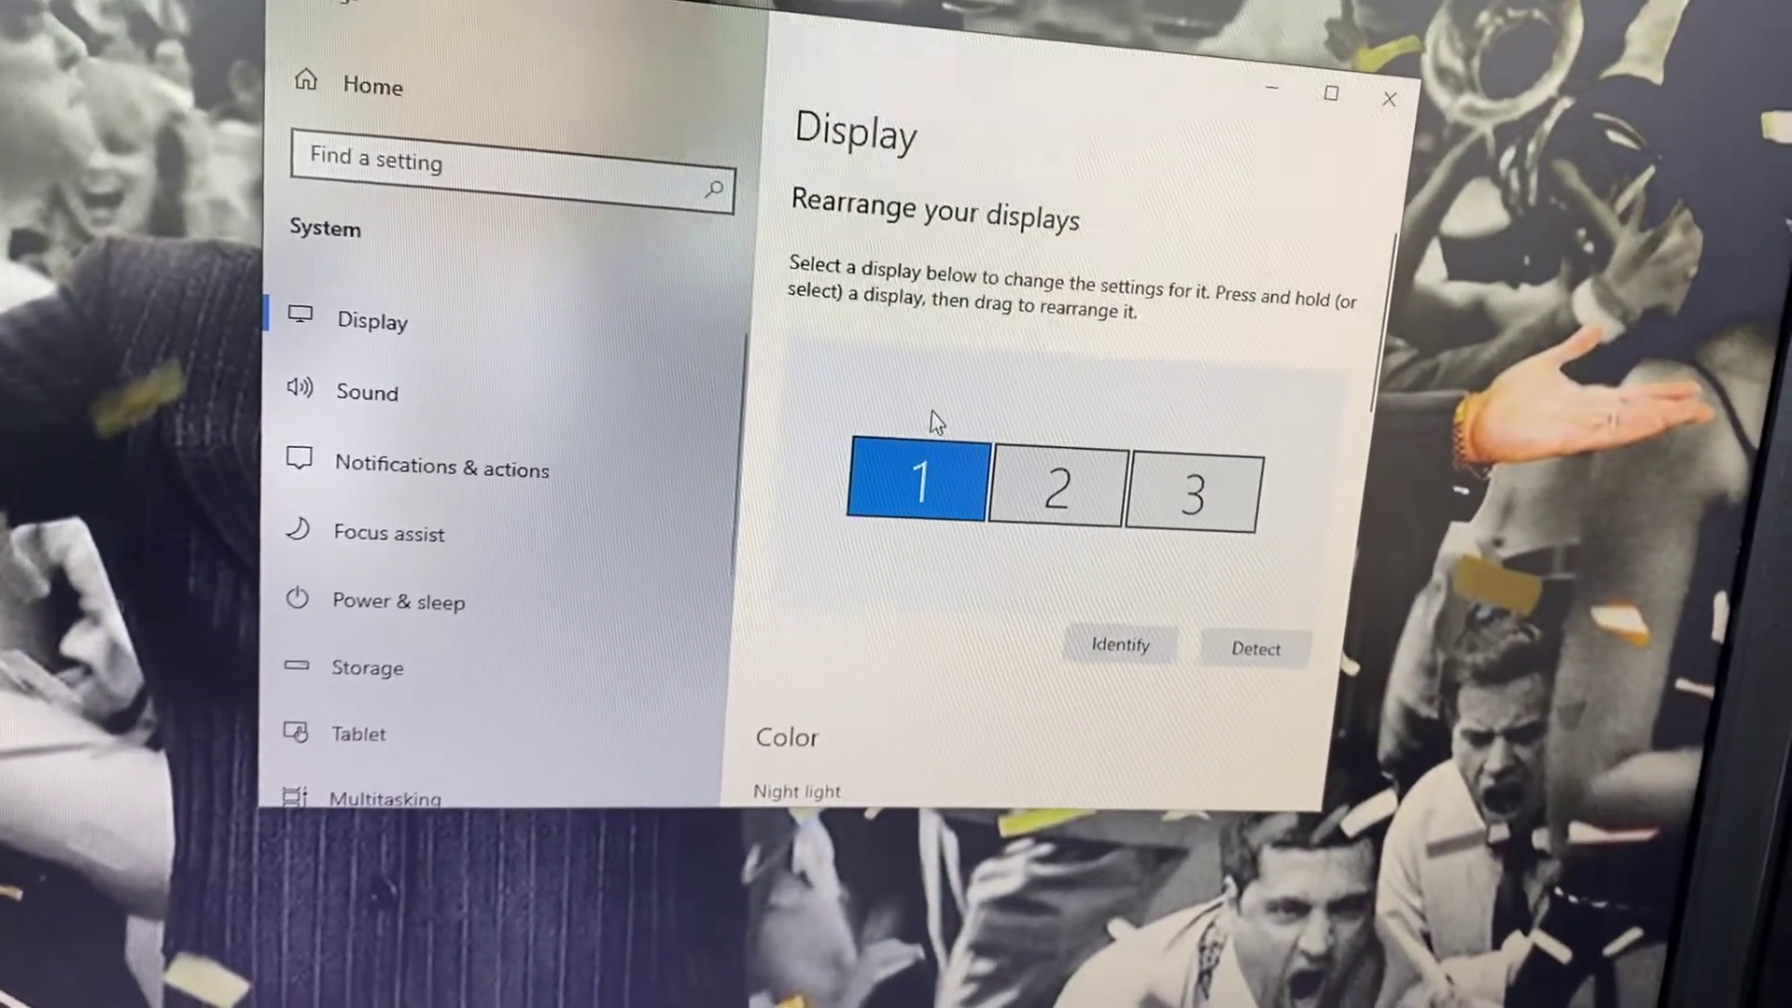
{"action": "scroll", "coordinate": [918, 405], "scroll_direction": "down", "scroll_amount": 2}
{"action": "scroll", "coordinate": [918, 406], "scroll_direction": "down", "scroll_amount": 1}
{"action": "scroll", "coordinate": [918, 406], "scroll_direction": "up", "scroll_amount": 1}
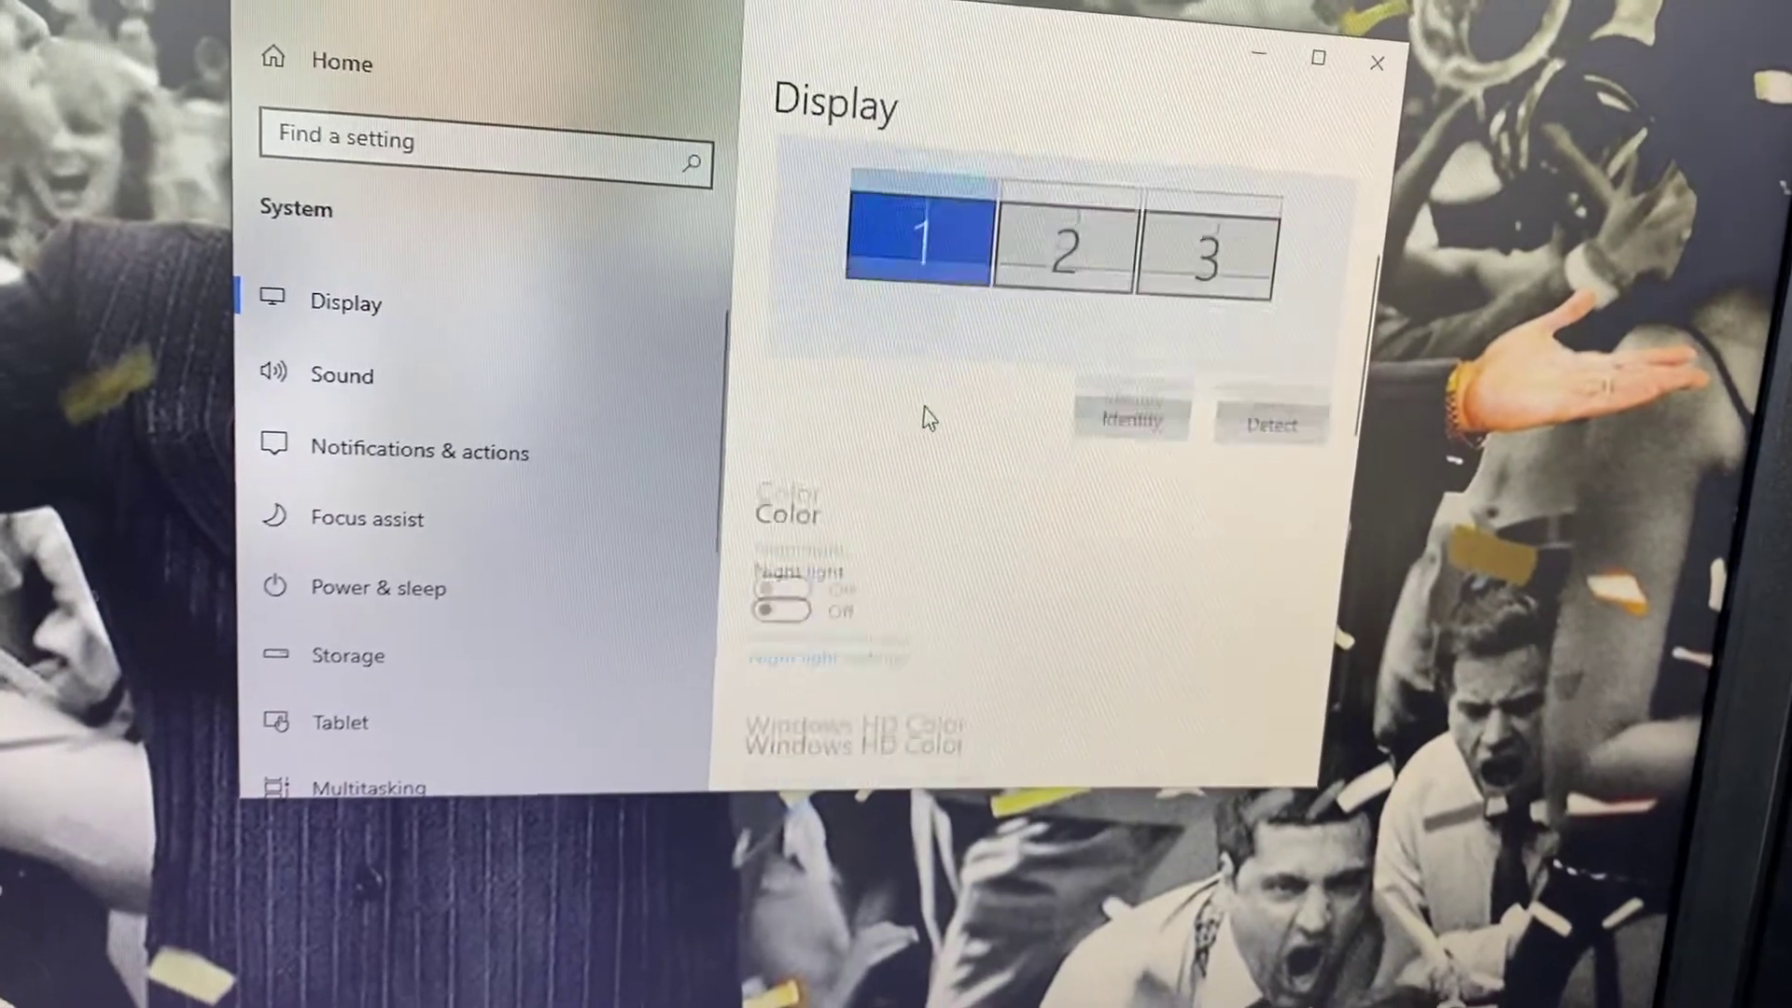
{"action": "scroll", "coordinate": [917, 406], "scroll_direction": "up", "scroll_amount": 2}
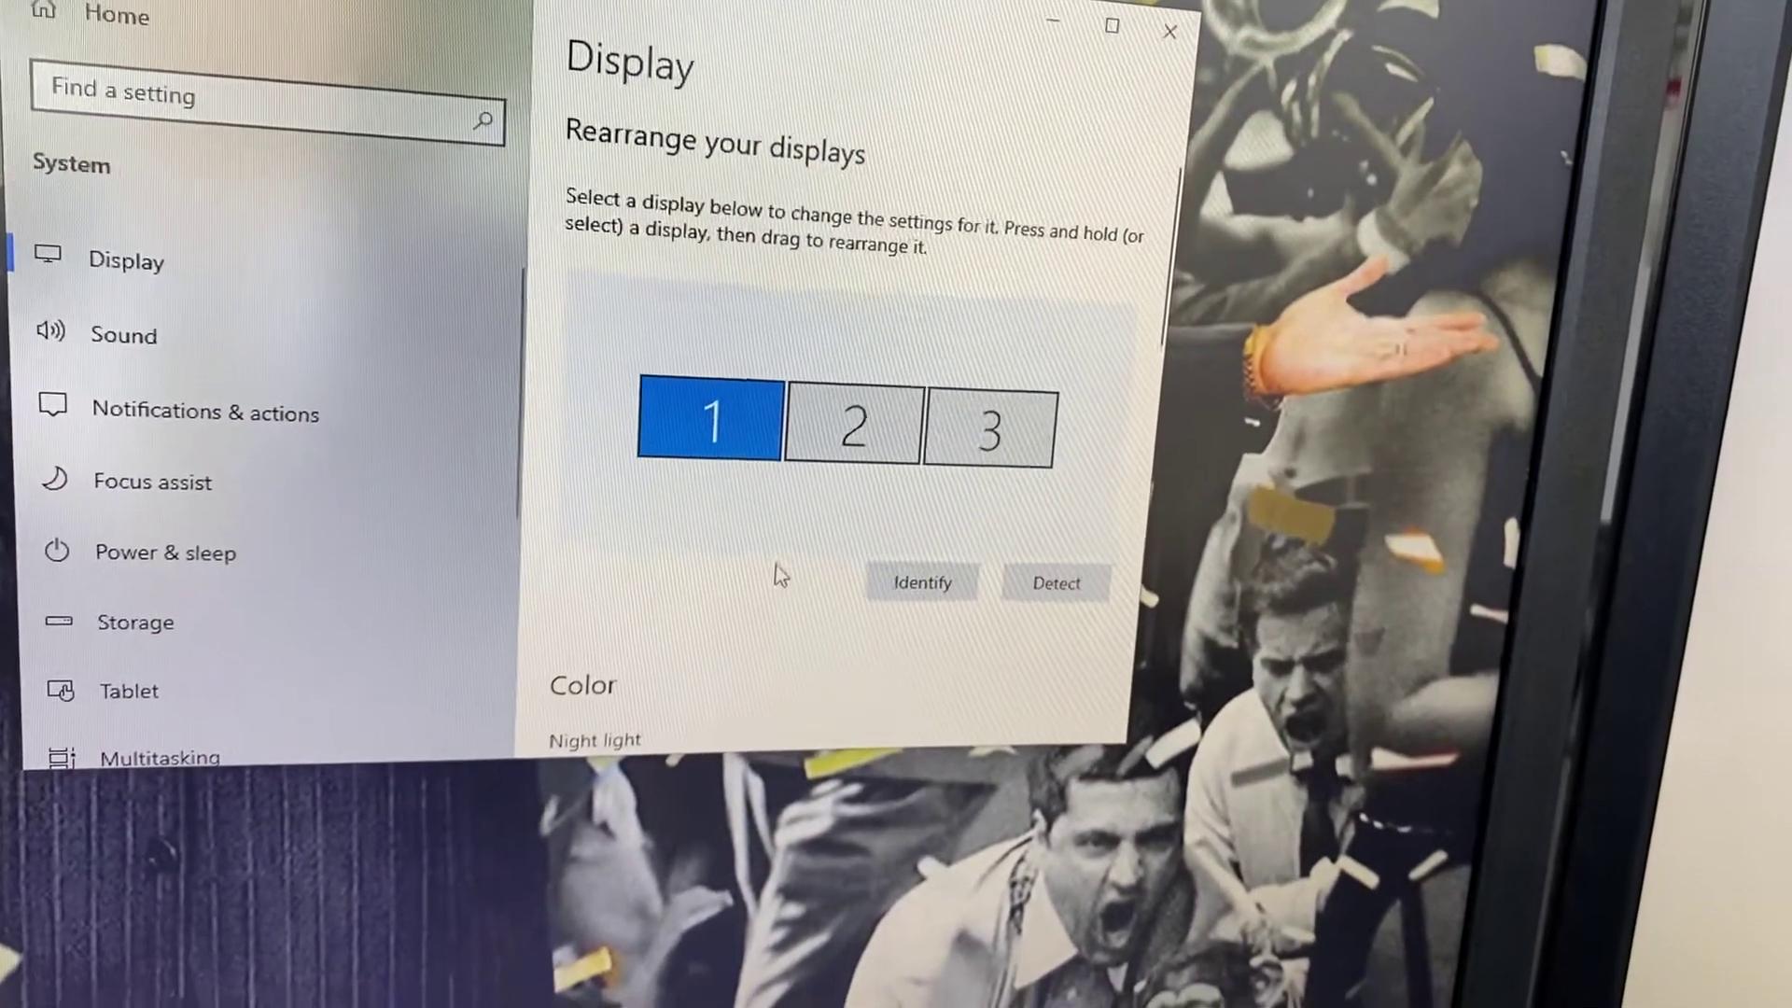
{"action": "scroll", "coordinate": [785, 560], "scroll_direction": "down", "scroll_amount": 2}
{"action": "scroll", "coordinate": [789, 565], "scroll_direction": "down", "scroll_amount": 2}
{"action": "scroll", "coordinate": [792, 546], "scroll_direction": "down", "scroll_amount": 1}
{"action": "scroll", "coordinate": [806, 533], "scroll_direction": "down", "scroll_amount": 1}
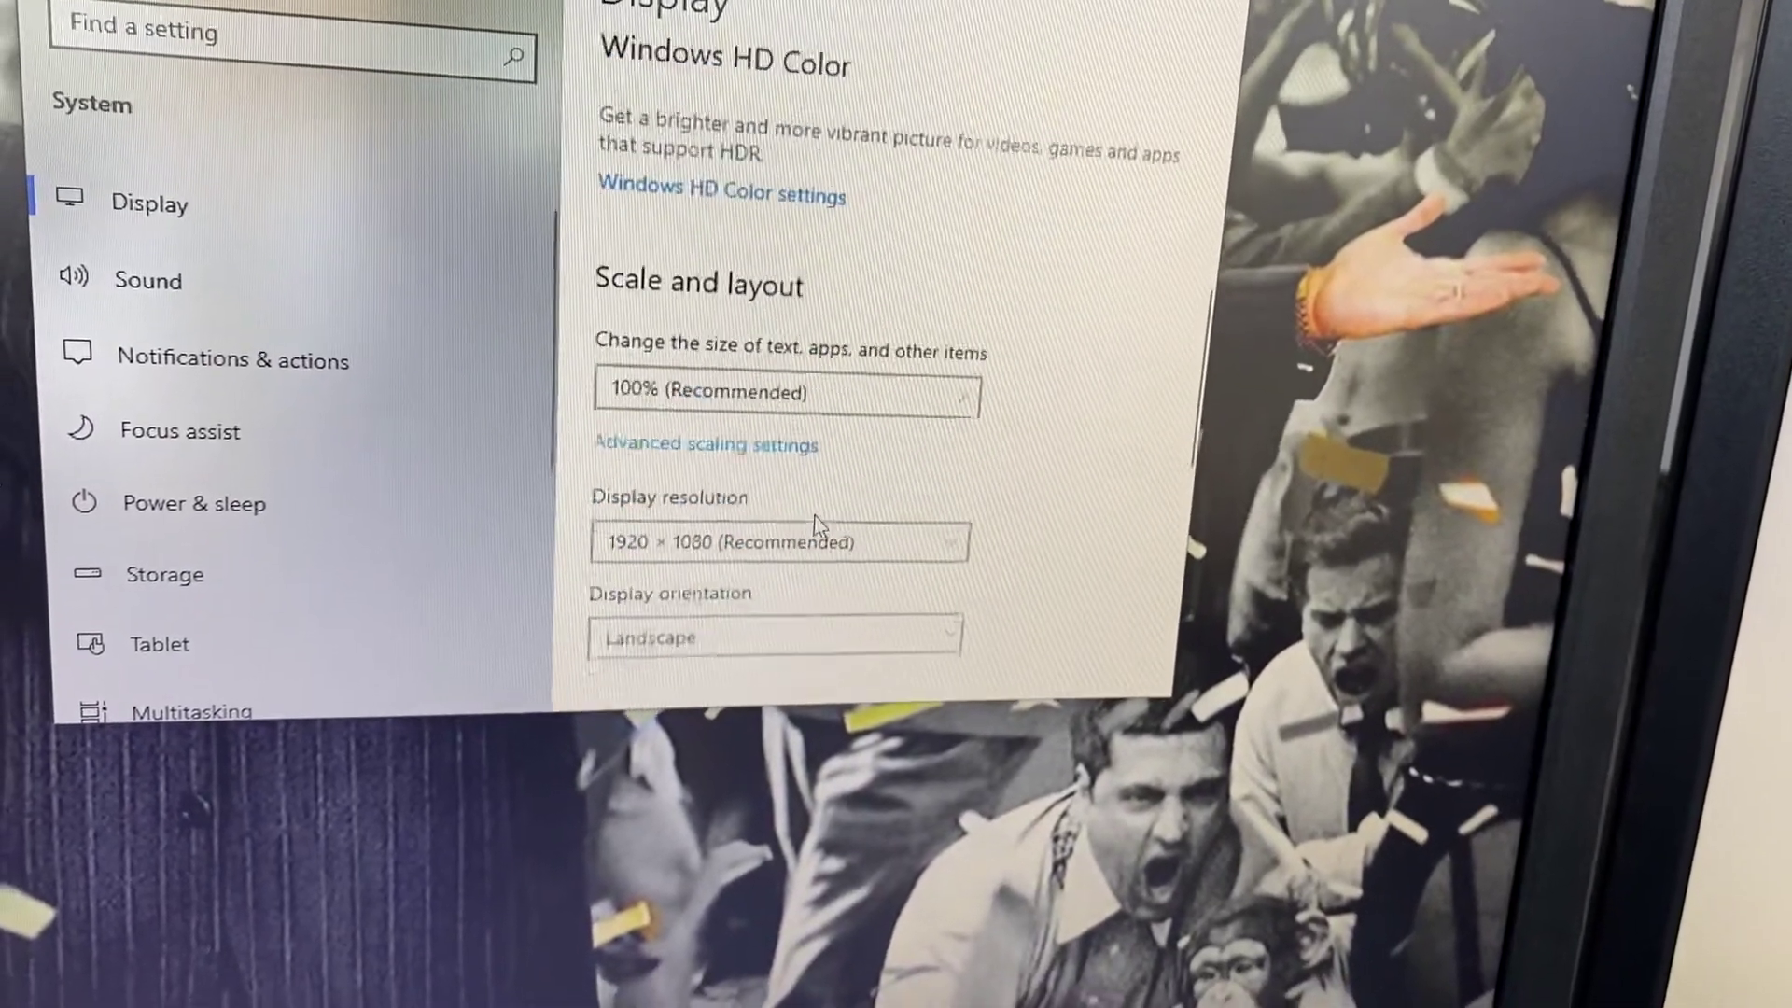
{"action": "scroll", "coordinate": [814, 515], "scroll_direction": "down", "scroll_amount": 1}
{"action": "scroll", "coordinate": [824, 512], "scroll_direction": "down", "scroll_amount": 1}
{"action": "scroll", "coordinate": [820, 480], "scroll_direction": "down", "scroll_amount": 1}
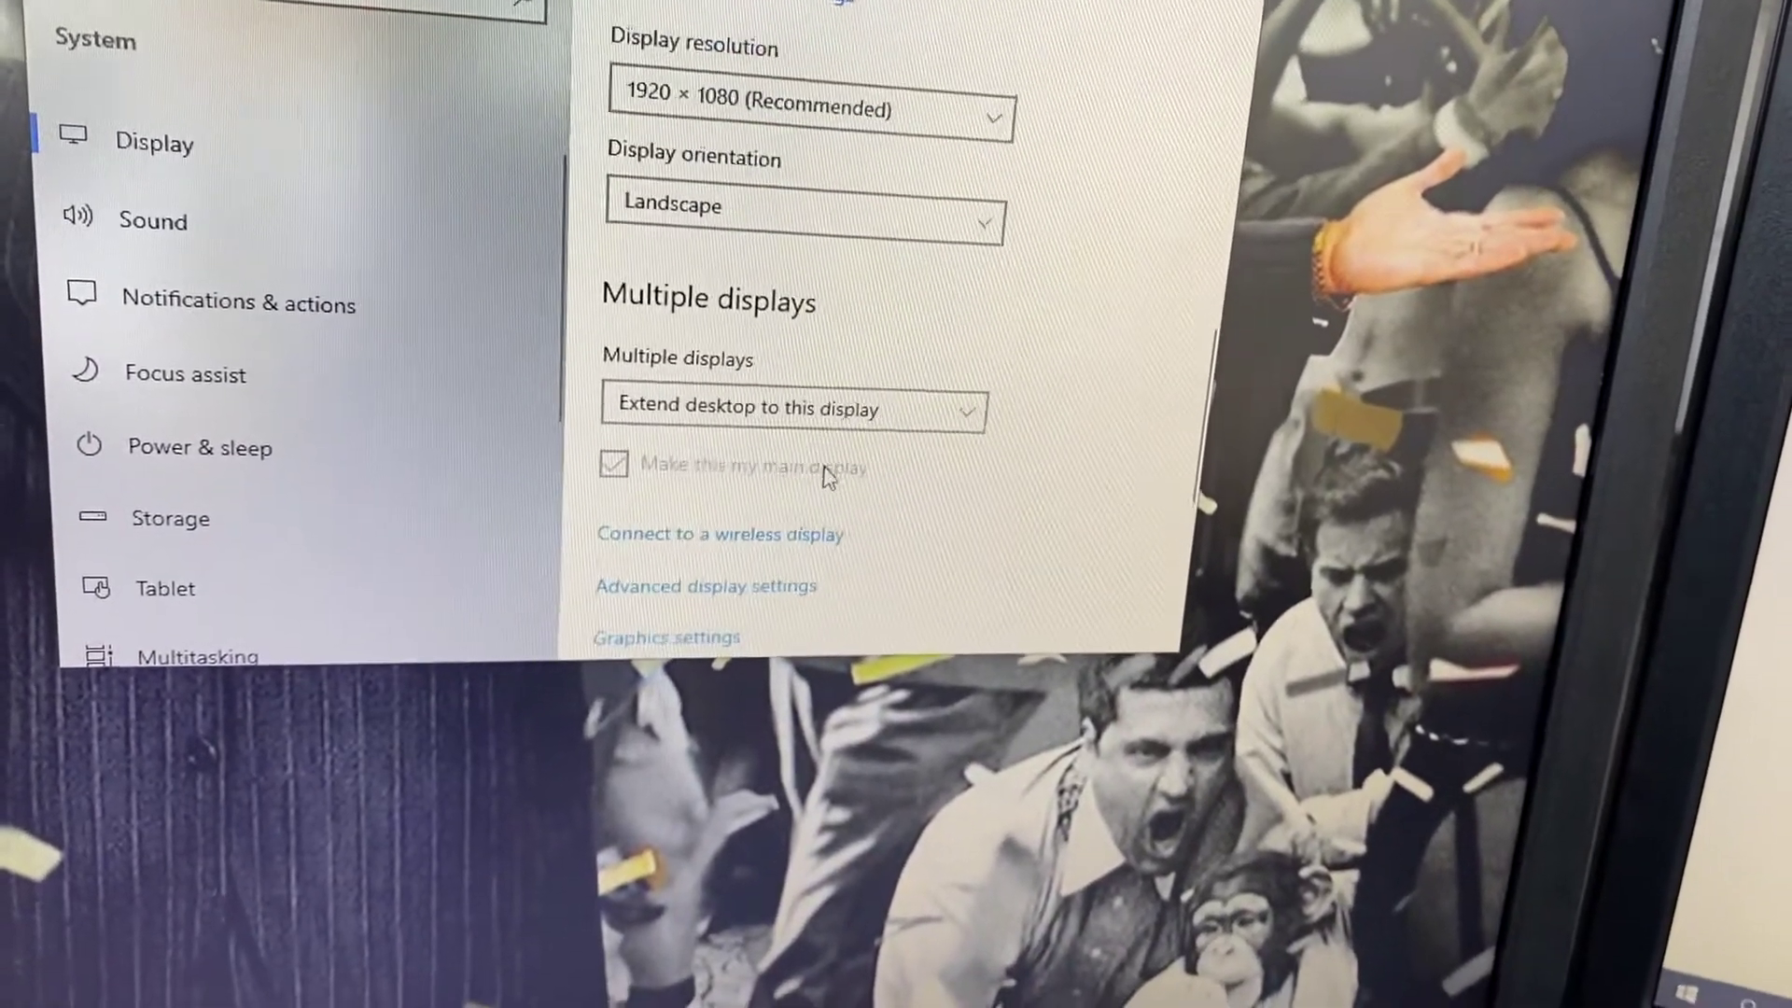
{"action": "scroll", "coordinate": [784, 420], "scroll_direction": "down", "scroll_amount": 1}
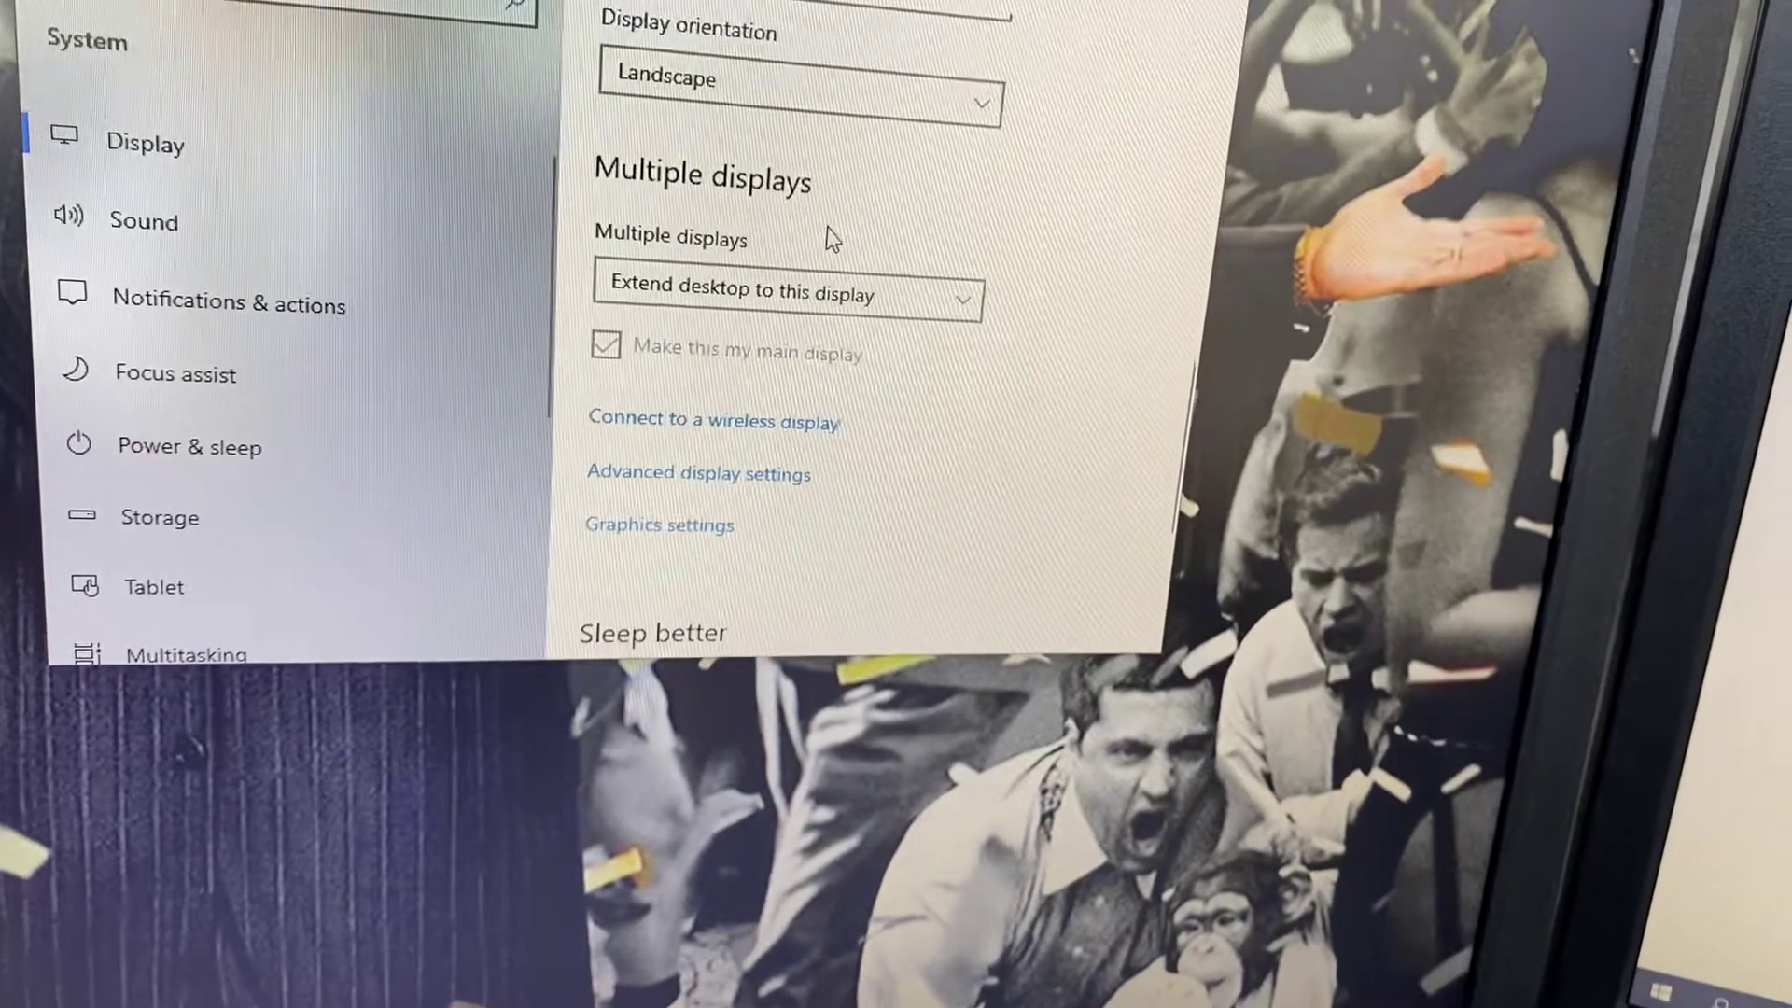
{"action": "scroll", "coordinate": [841, 266], "scroll_direction": "up", "scroll_amount": 1}
{"action": "scroll", "coordinate": [852, 294], "scroll_direction": "up", "scroll_amount": 3}
{"action": "scroll", "coordinate": [853, 305], "scroll_direction": "up", "scroll_amount": 1}
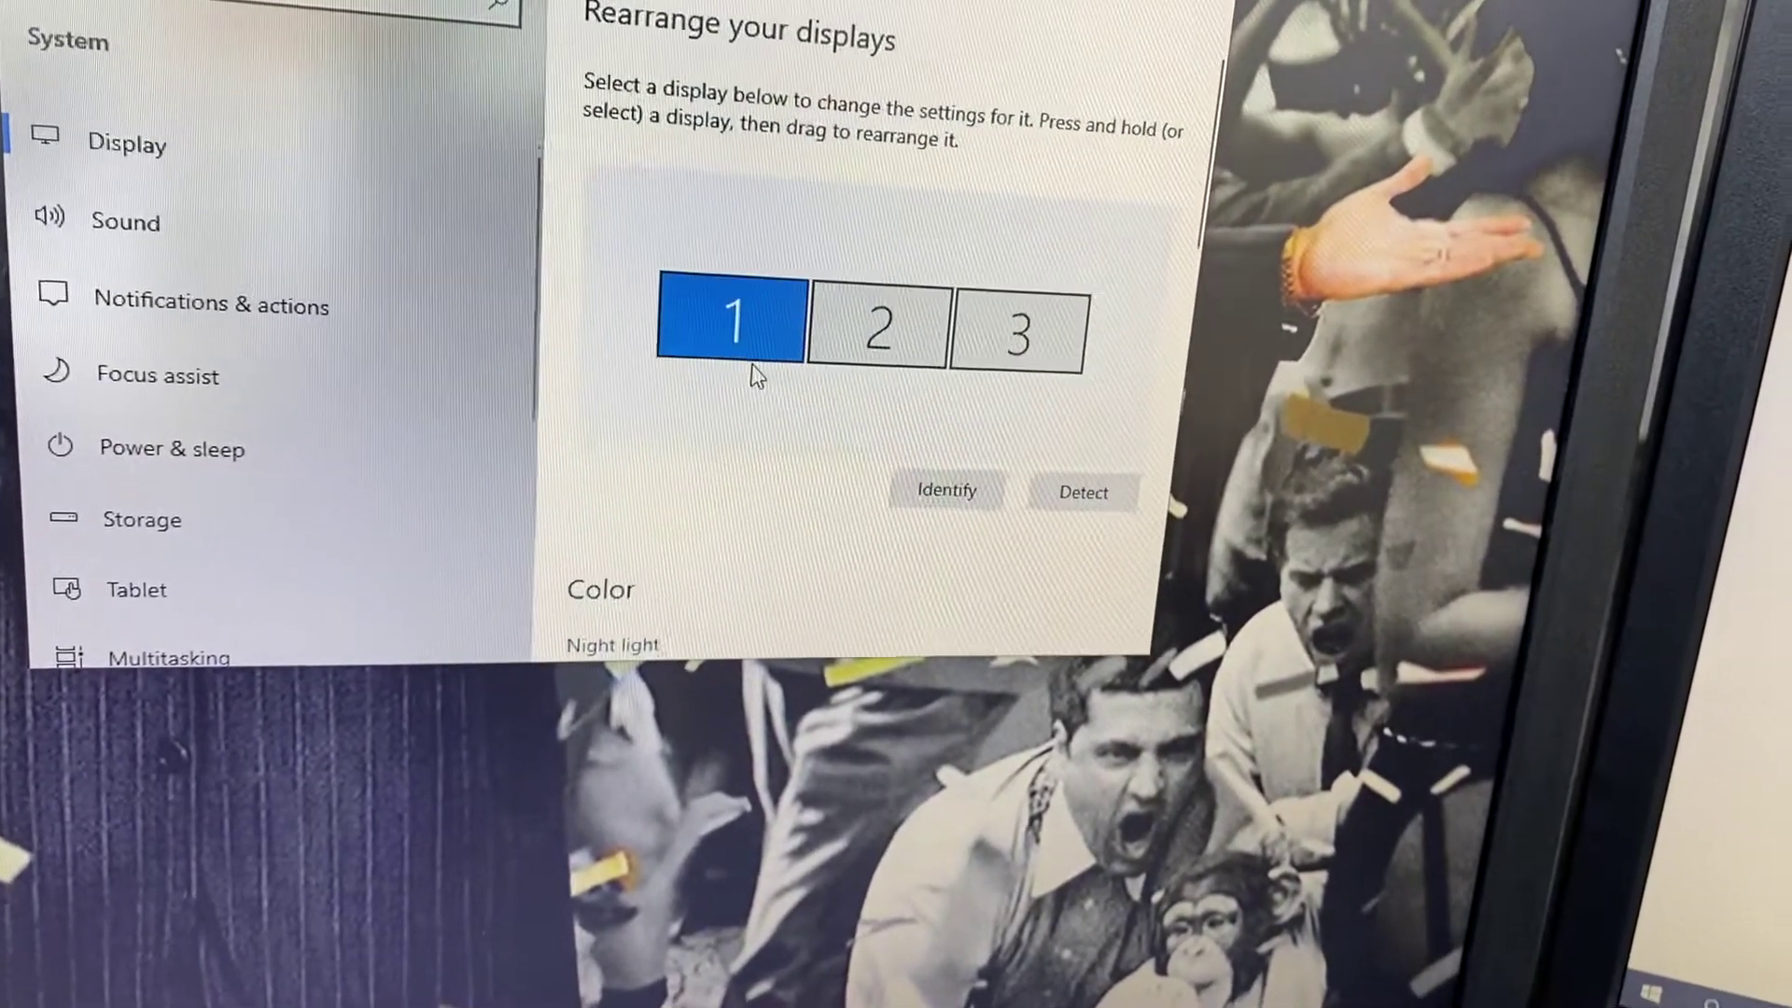
{"action": "scroll", "coordinate": [840, 396], "scroll_direction": "down", "scroll_amount": 1}
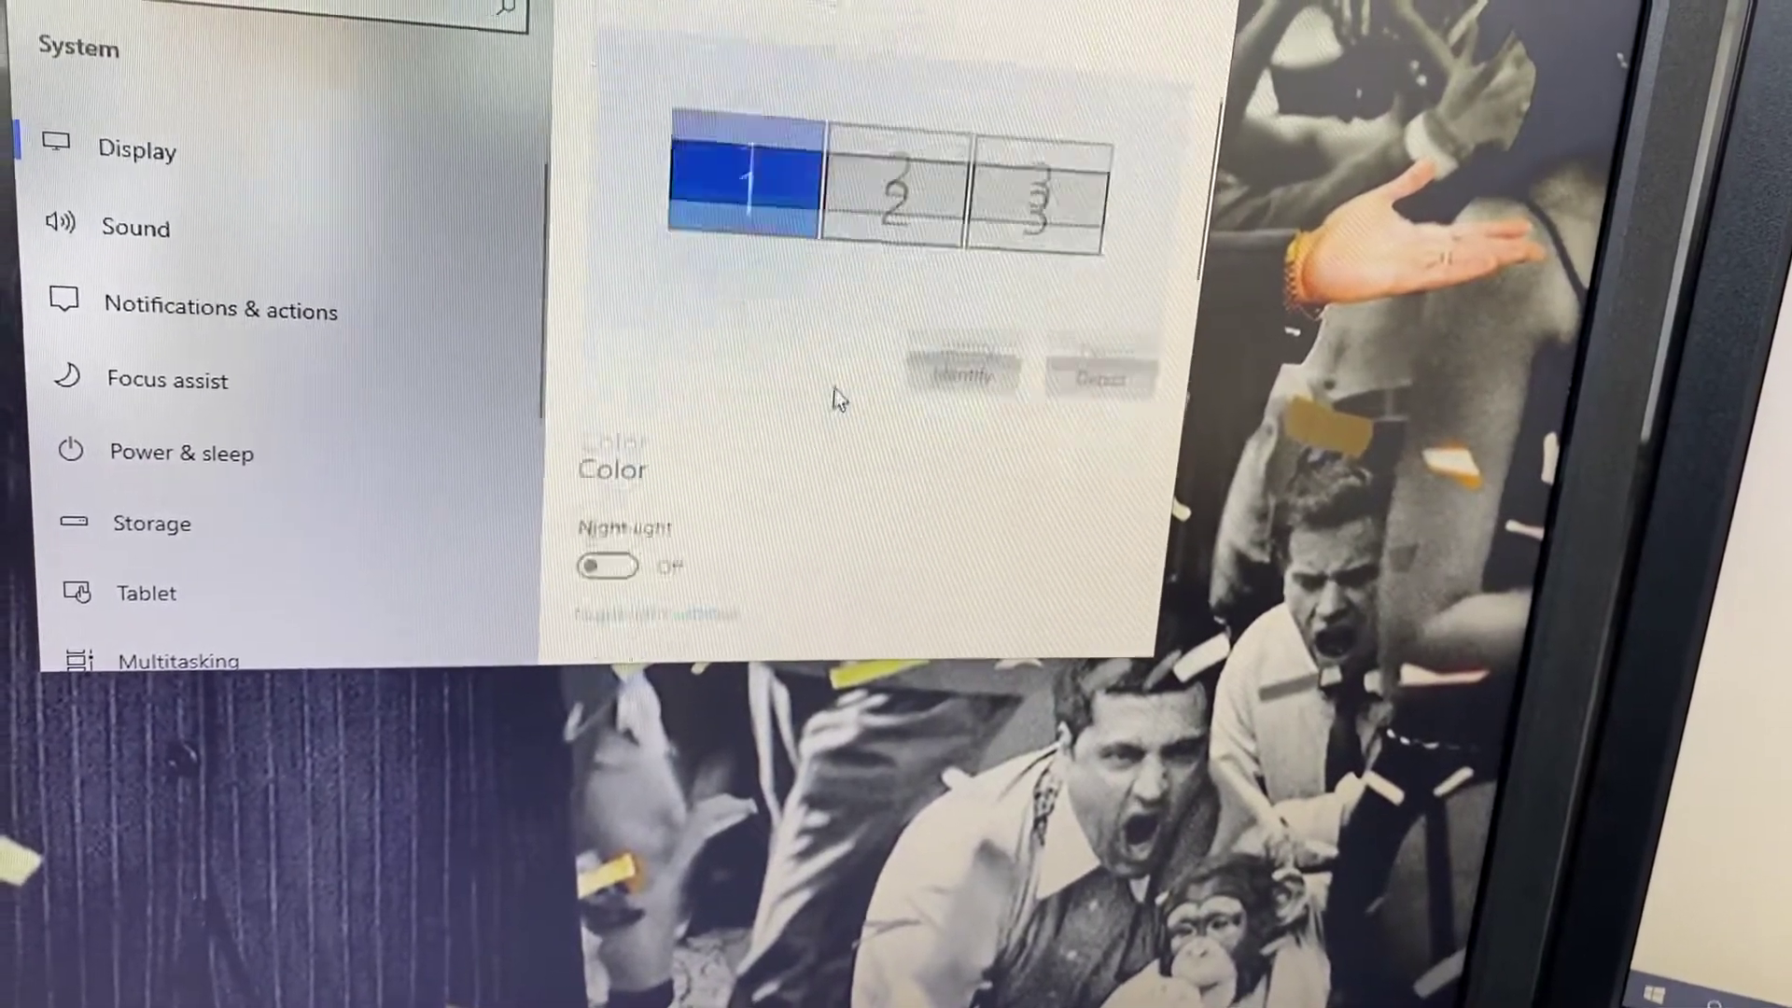
{"action": "scroll", "coordinate": [840, 399], "scroll_direction": "down", "scroll_amount": 2}
{"action": "scroll", "coordinate": [843, 404], "scroll_direction": "down", "scroll_amount": 1}
{"action": "scroll", "coordinate": [840, 404], "scroll_direction": "down", "scroll_amount": 1}
{"action": "scroll", "coordinate": [841, 399], "scroll_direction": "down", "scroll_amount": 2}
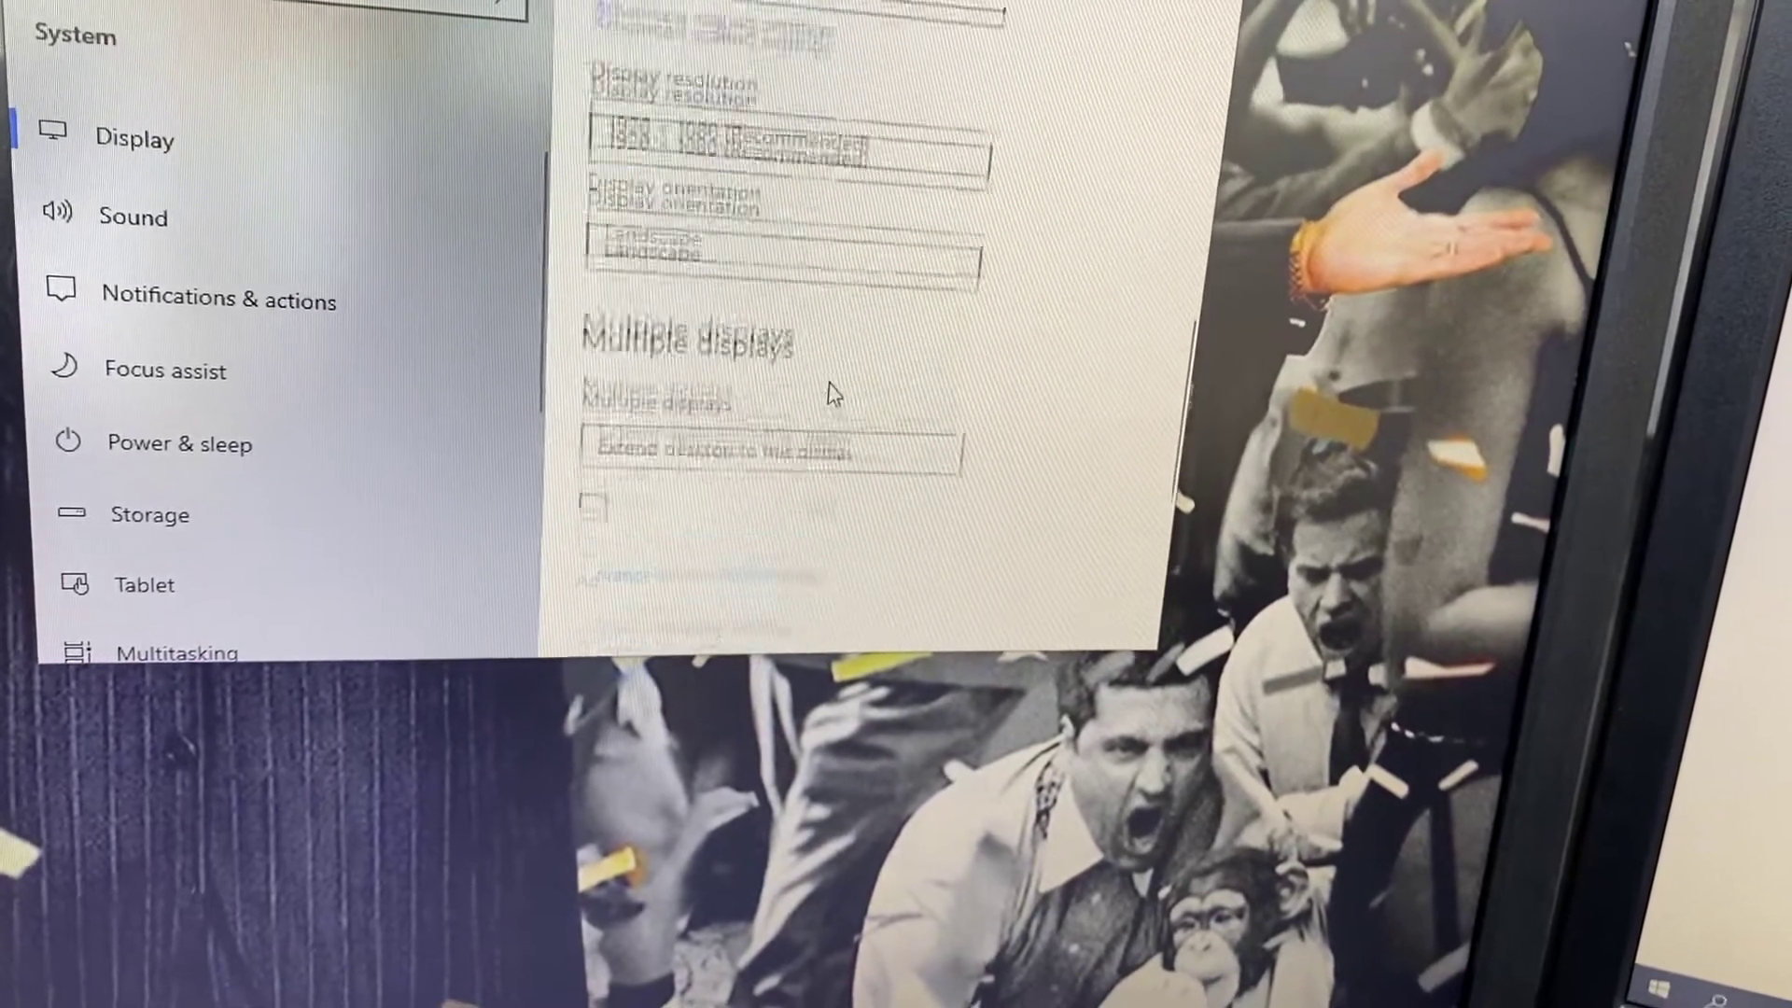
{"action": "scroll", "coordinate": [840, 393], "scroll_direction": "down", "scroll_amount": 1}
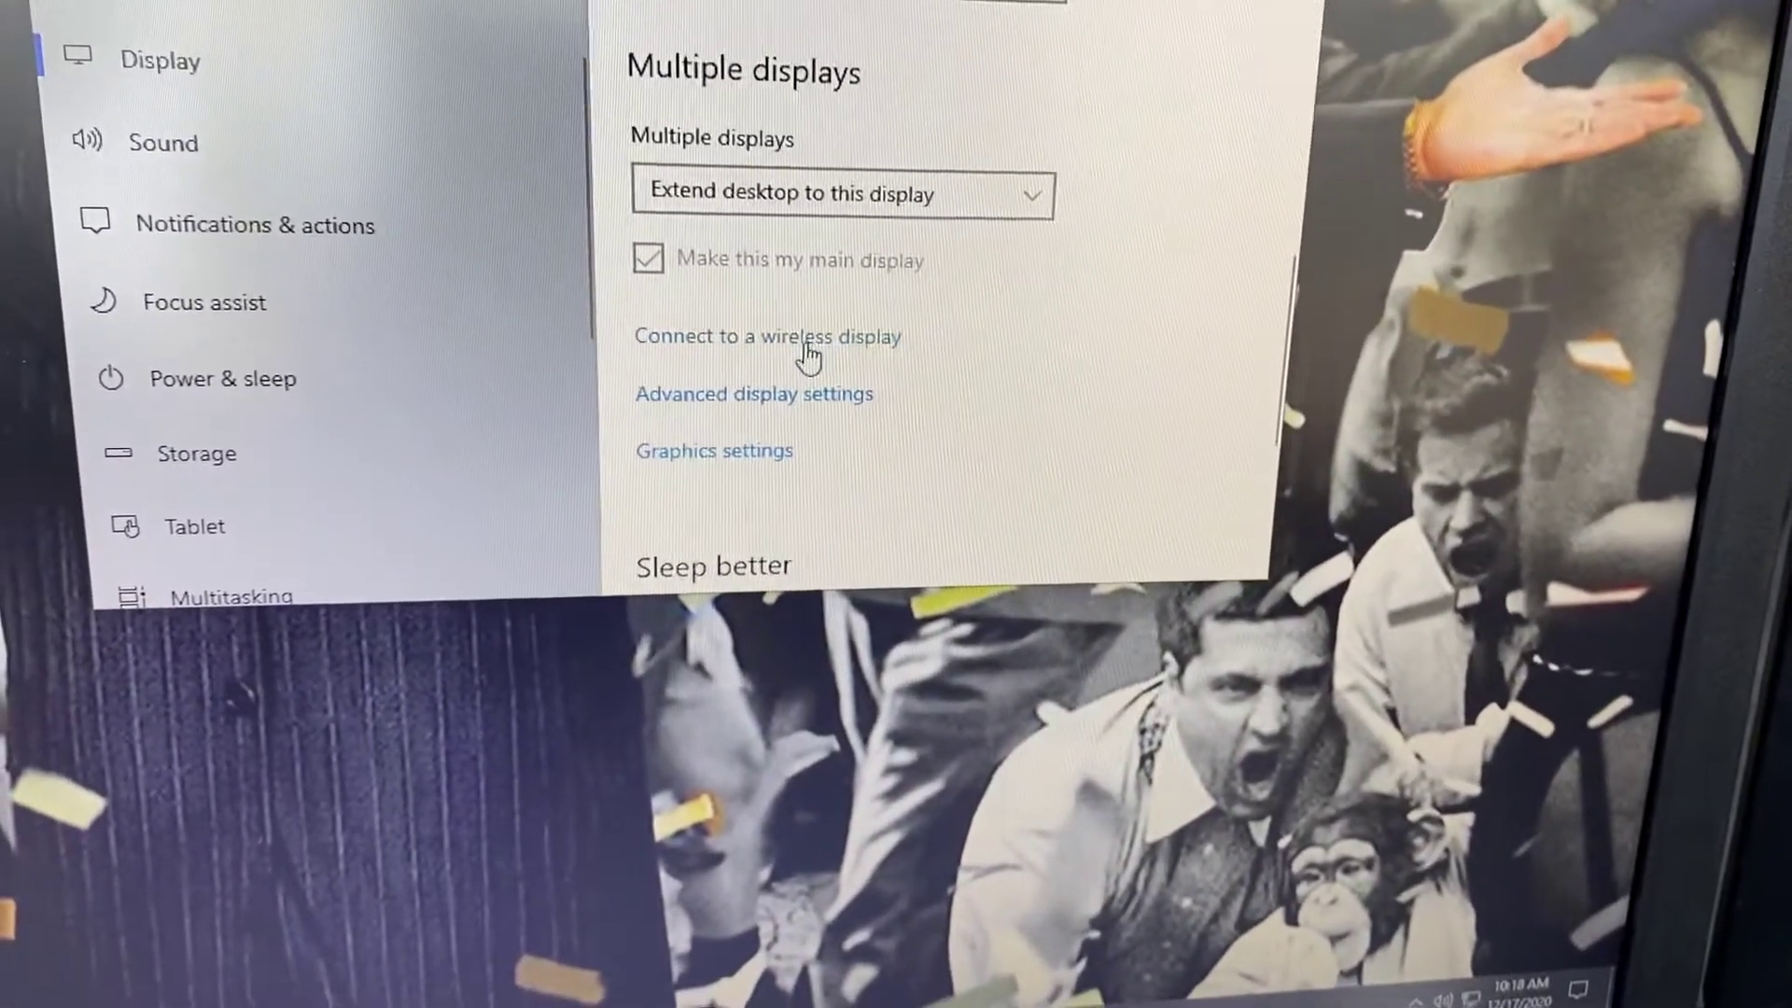
Step: Check the list of nearby wireless displays, including Googlecast, then close it
{"action": "left_click", "coordinate": [816, 345]}
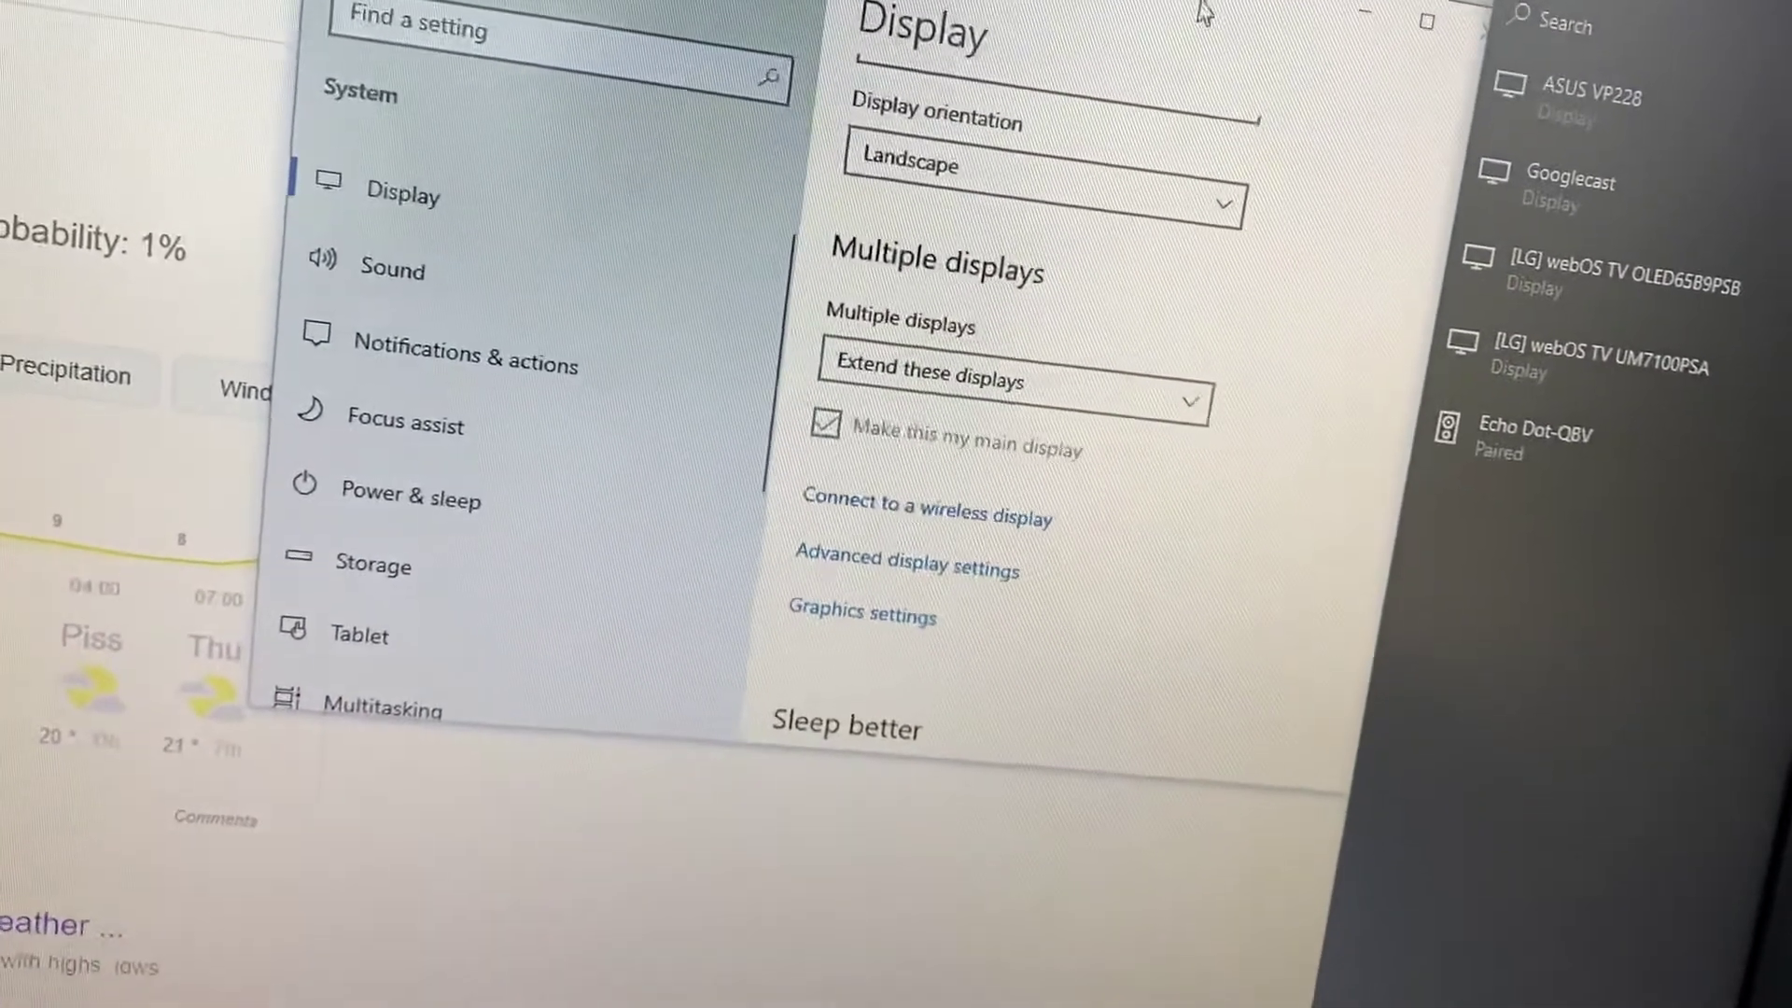
{"action": "left_click", "coordinate": [1201, 11]}
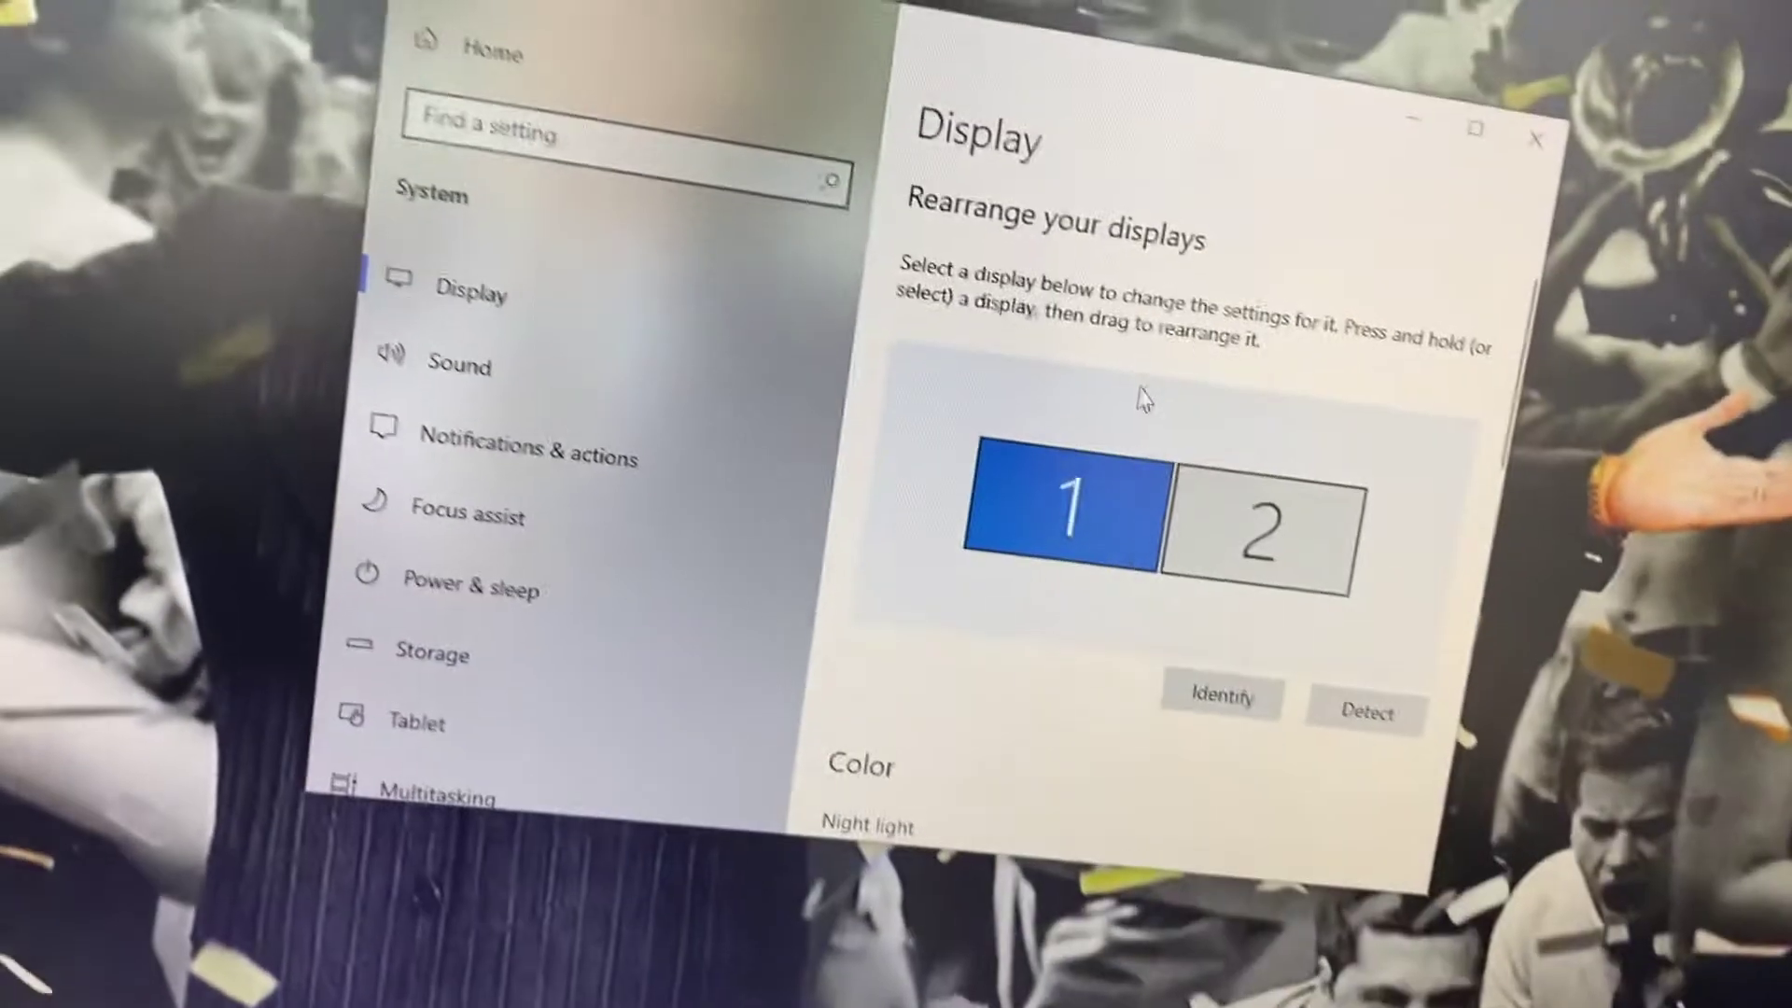
{"action": "scroll", "coordinate": [1004, 388], "scroll_direction": "down", "scroll_amount": 4}
{"action": "scroll", "coordinate": [988, 392], "scroll_direction": "down", "scroll_amount": 3}
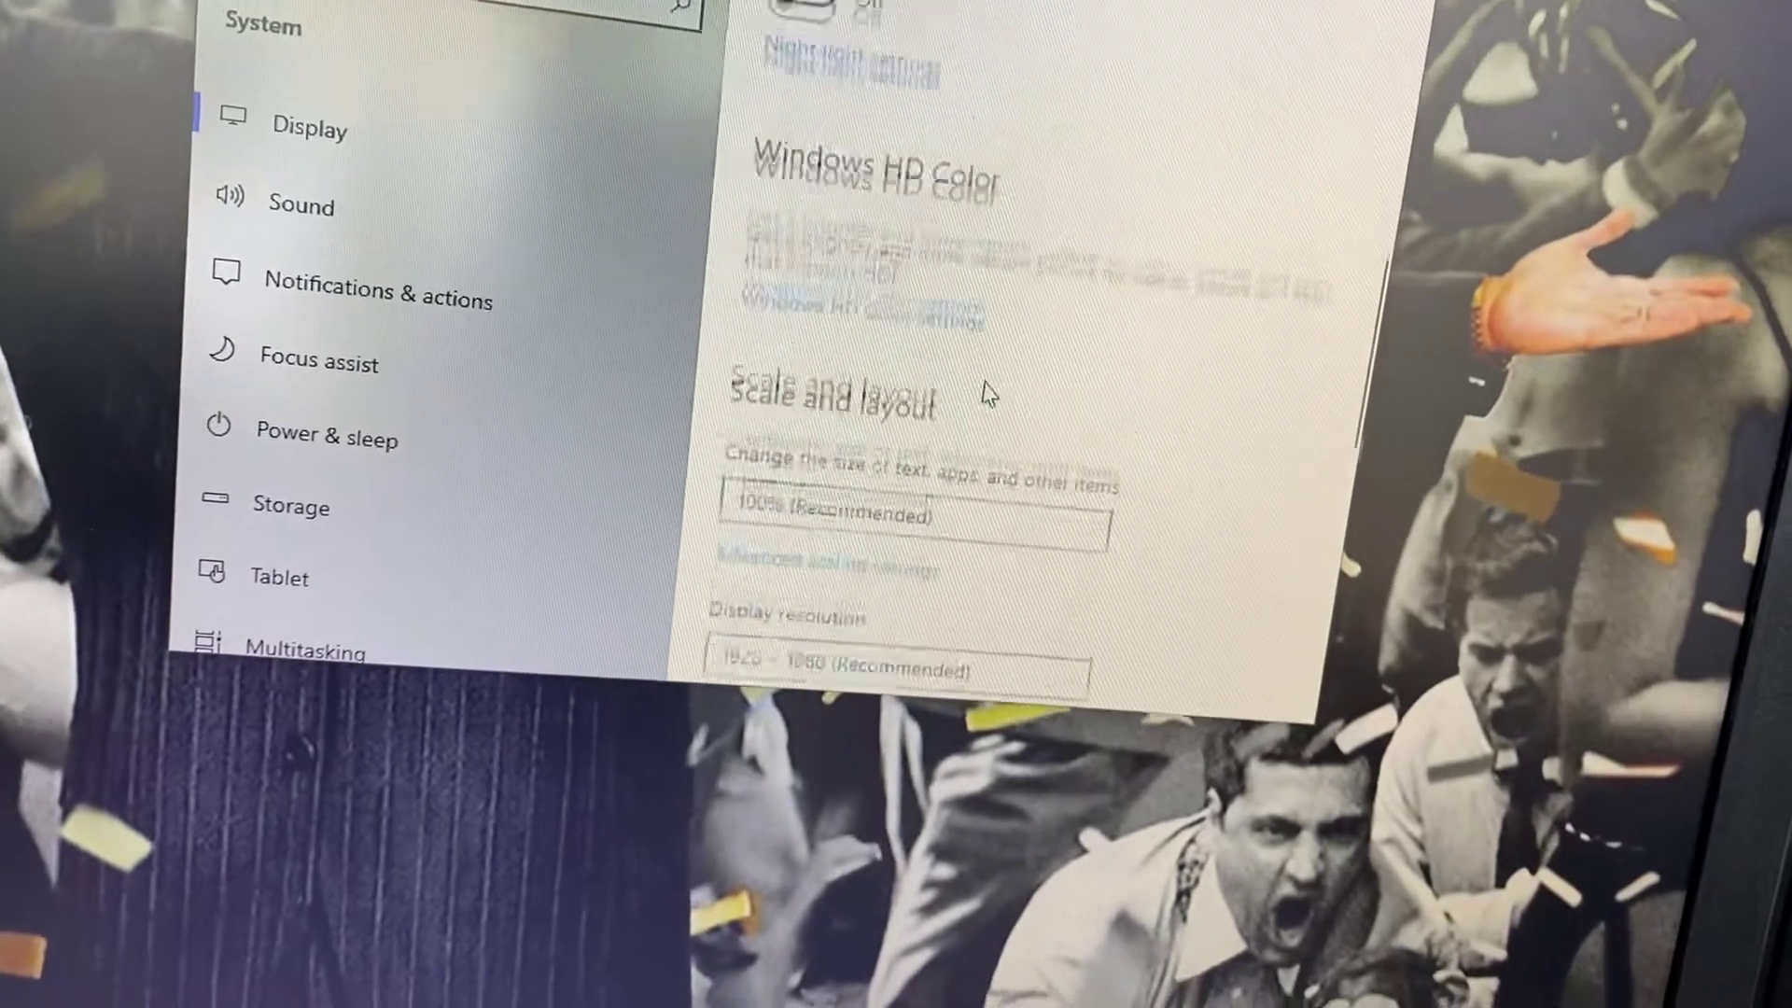
{"action": "scroll", "coordinate": [981, 378], "scroll_direction": "down", "scroll_amount": 3}
{"action": "scroll", "coordinate": [972, 376], "scroll_direction": "down", "scroll_amount": 3}
{"action": "scroll", "coordinate": [960, 351], "scroll_direction": "down", "scroll_amount": 1}
{"action": "scroll", "coordinate": [953, 345], "scroll_direction": "down", "scroll_amount": 2}
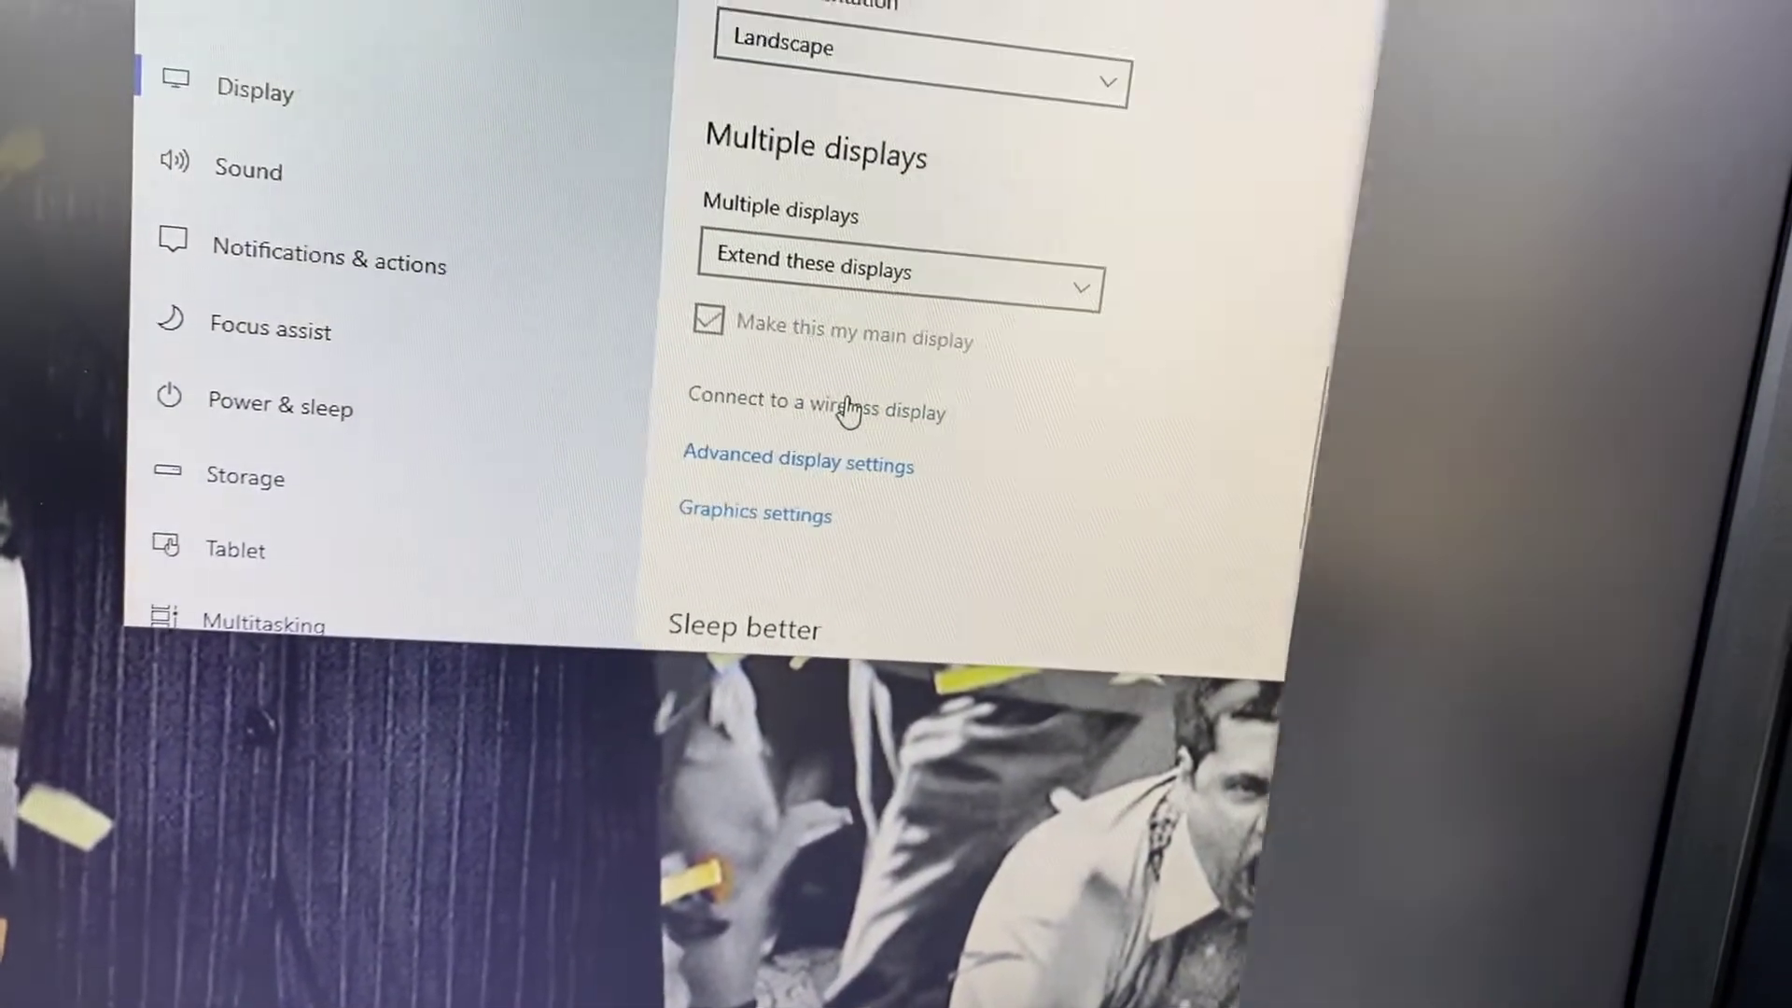
Step: Reopen the wireless display list and connect to Googlecast
{"action": "left_click", "coordinate": [833, 414]}
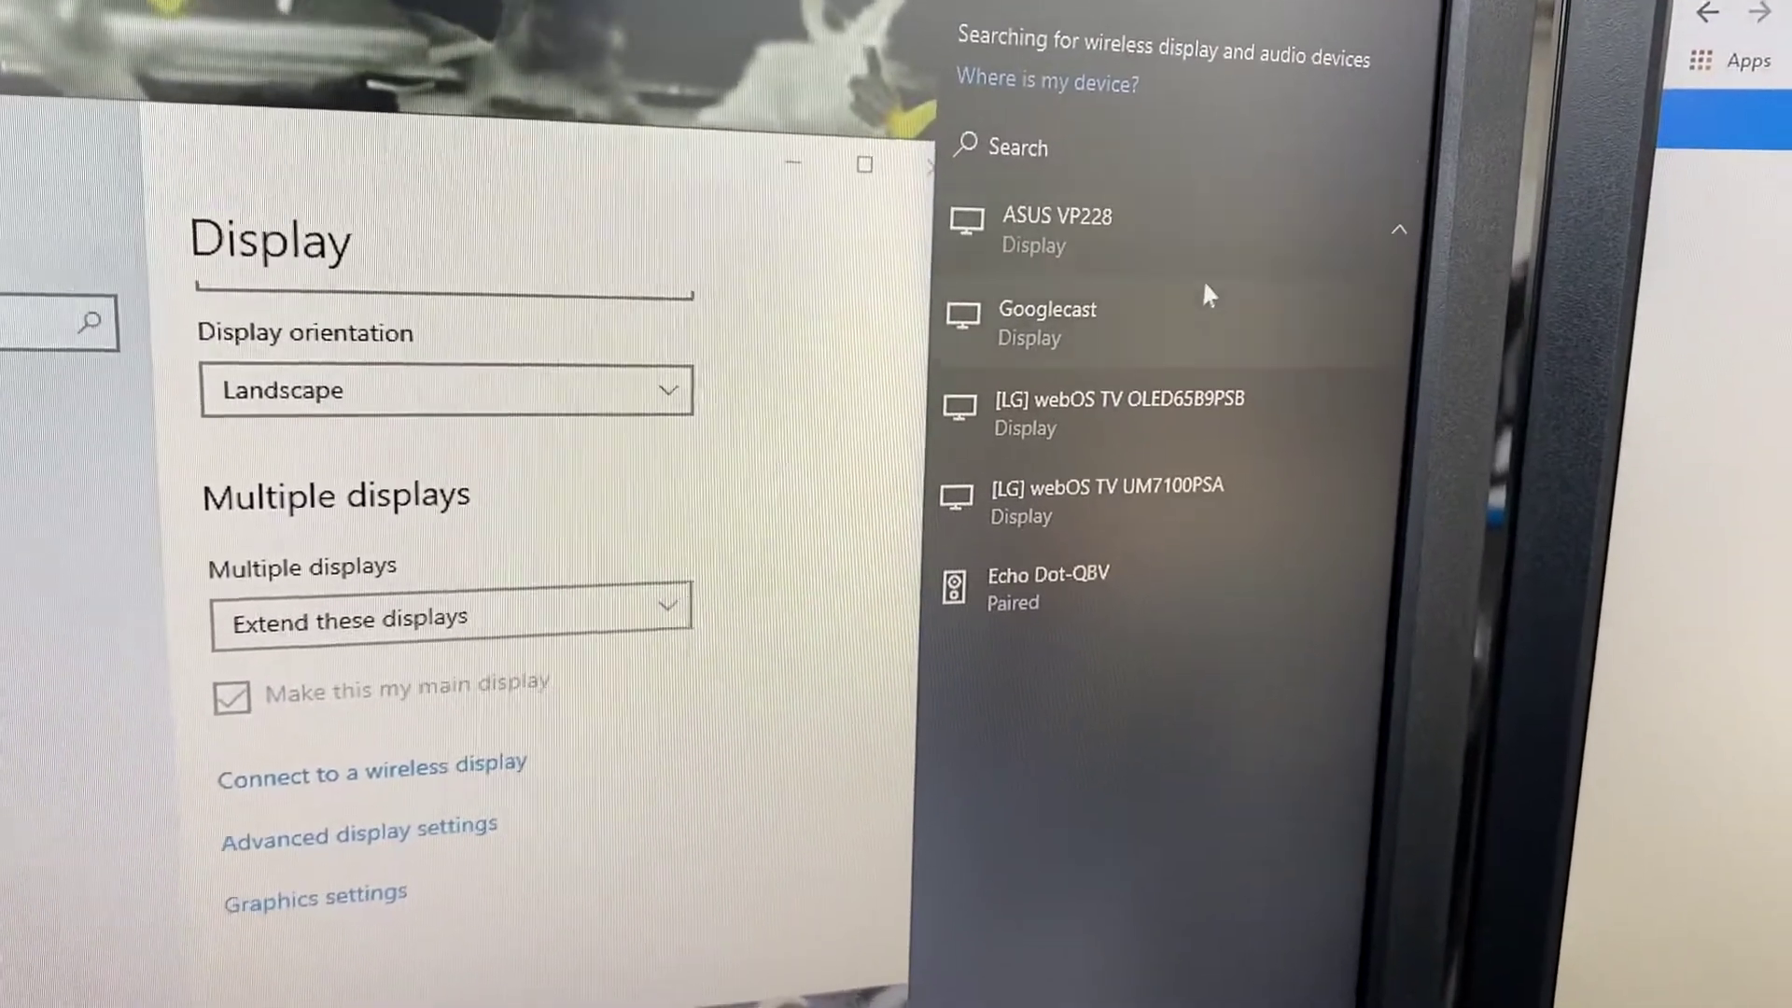
{"action": "left_click", "coordinate": [1171, 328]}
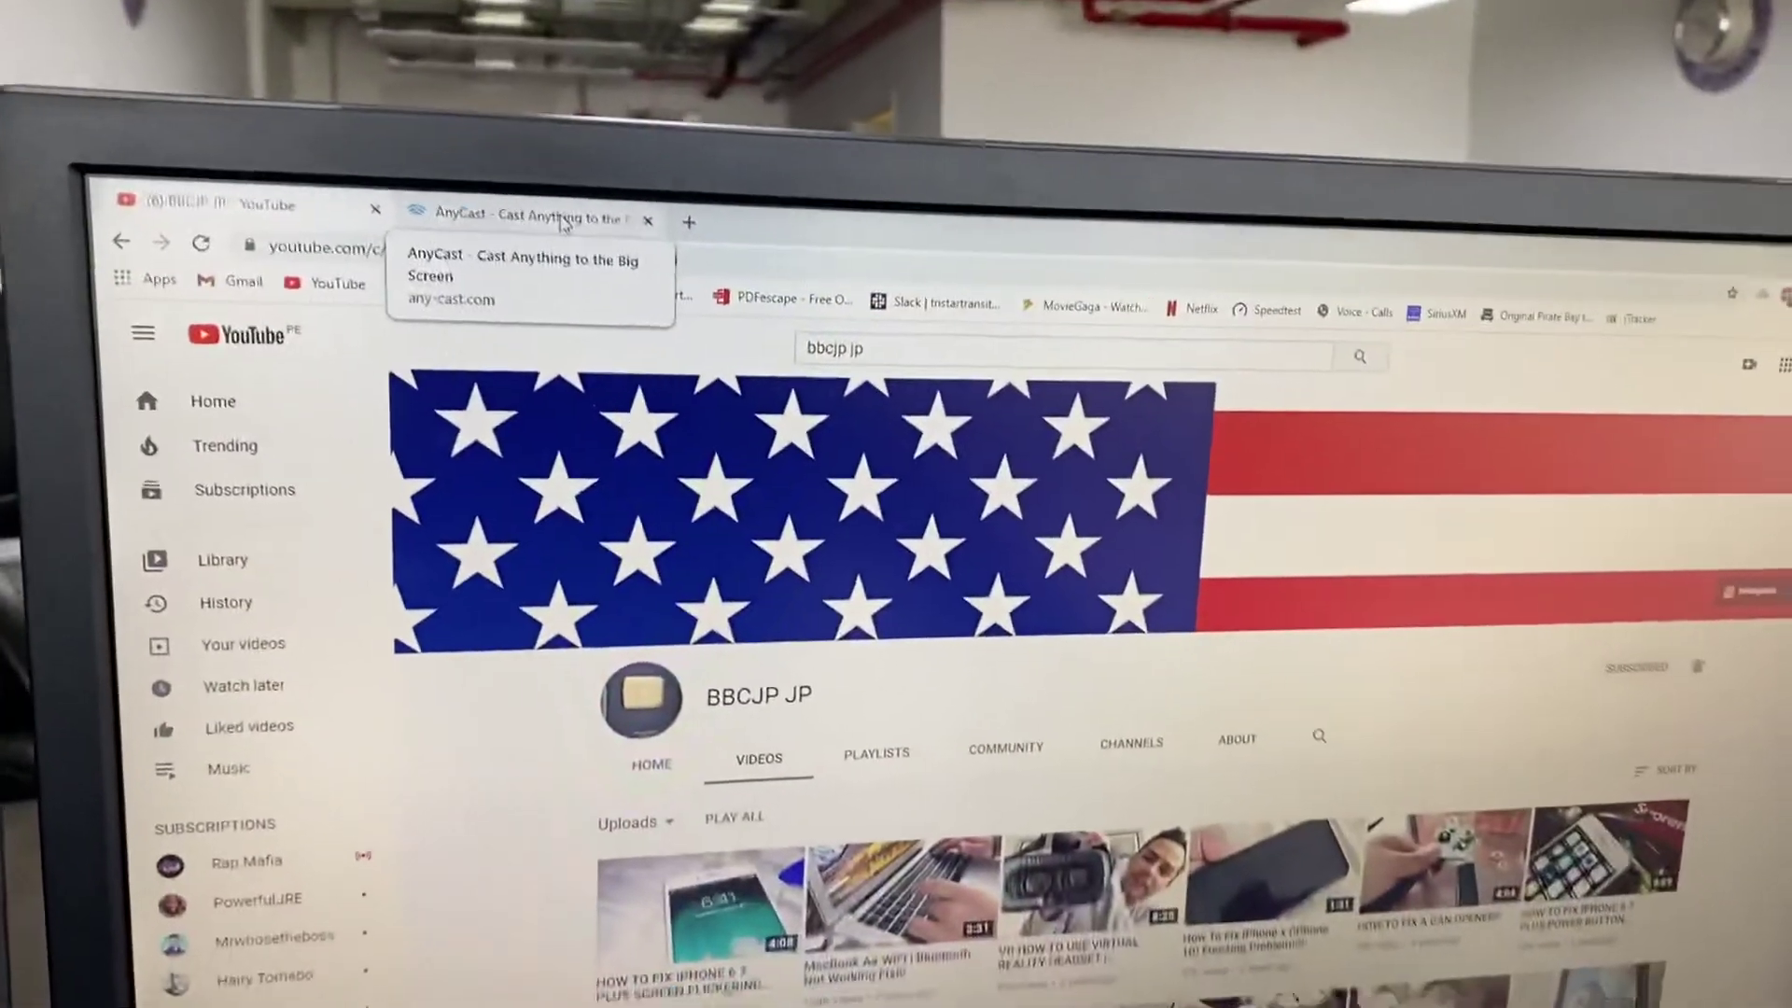
Step: Drag the AnyCast Chrome tab onto the right-hand monitor as its own window
{"action": "left_click_drag", "start_coordinate": [560, 276], "coordinate": [1609, 154]}
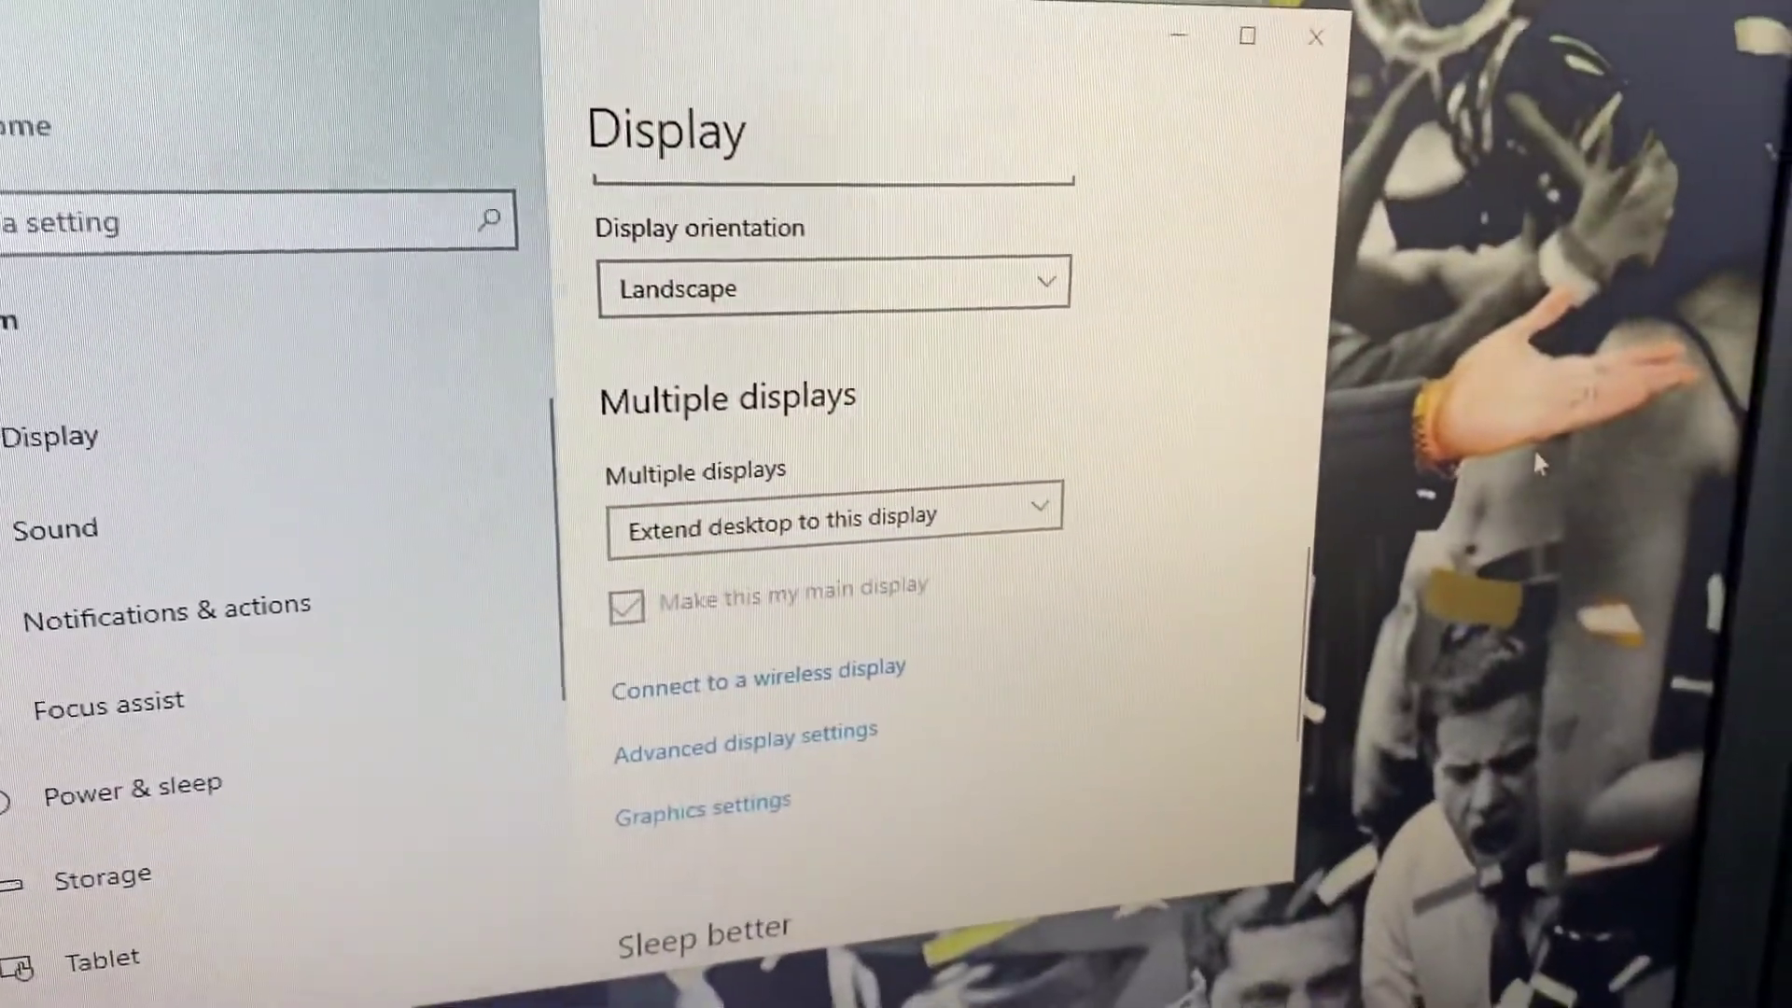
{"action": "right_click", "coordinate": [1490, 447]}
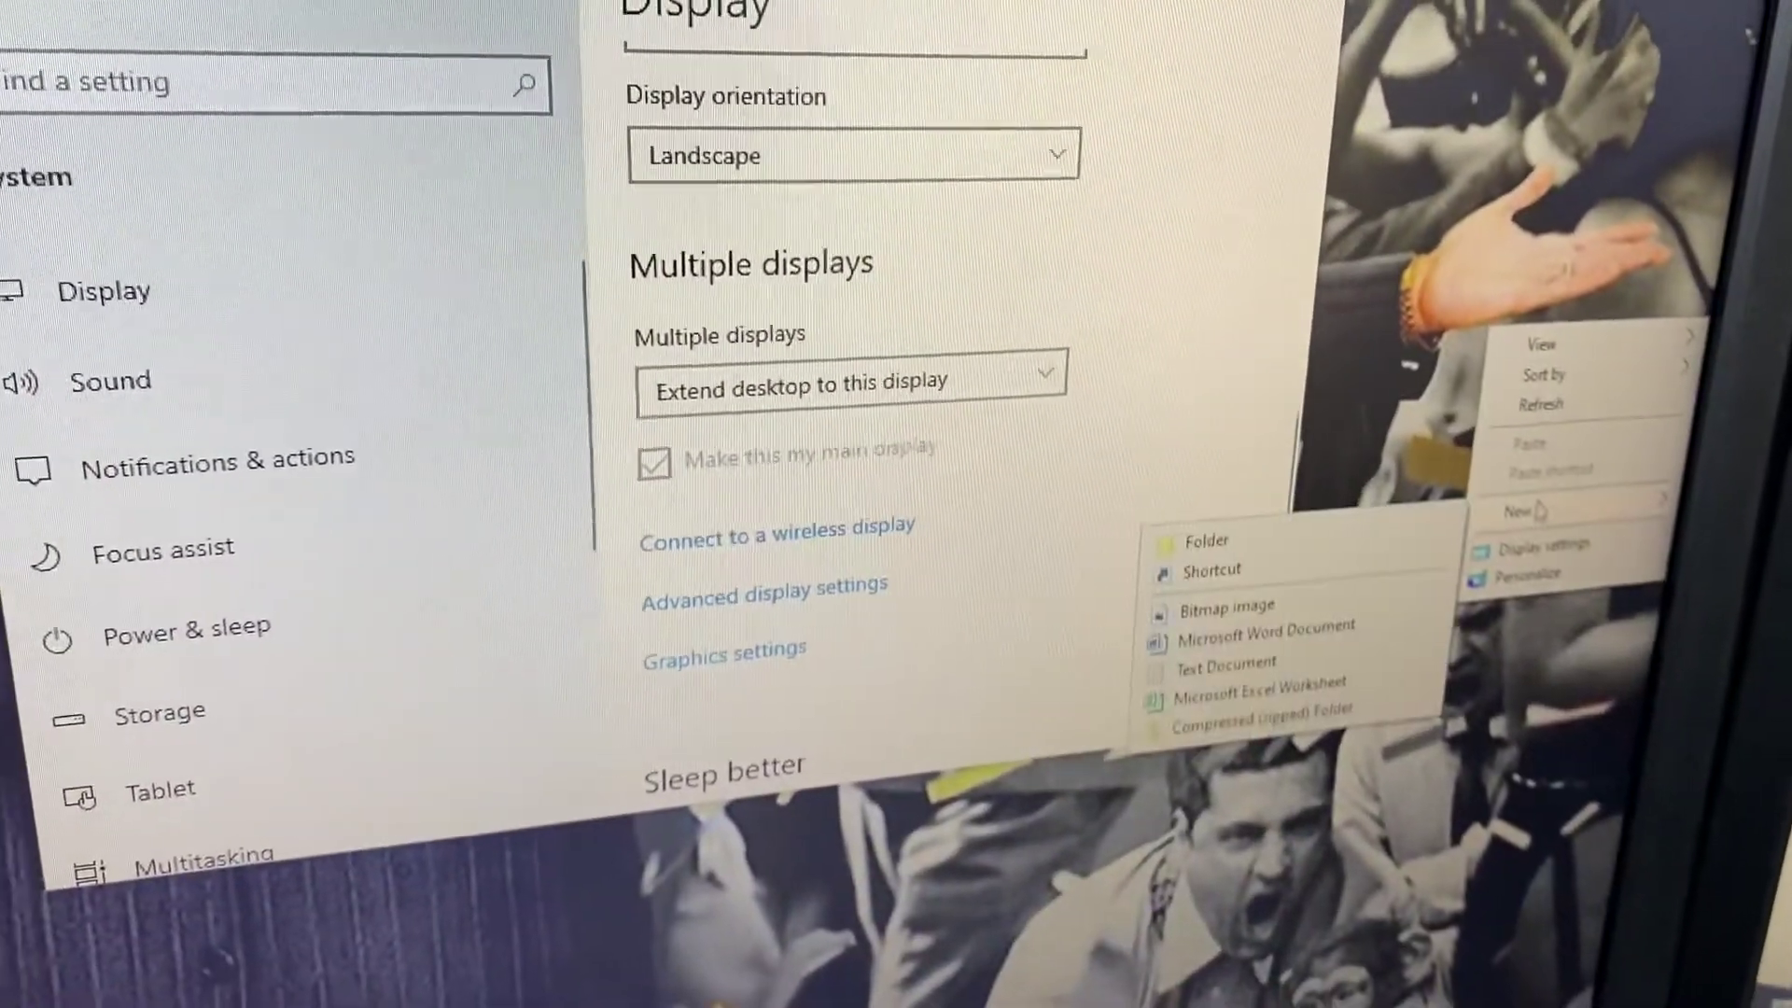